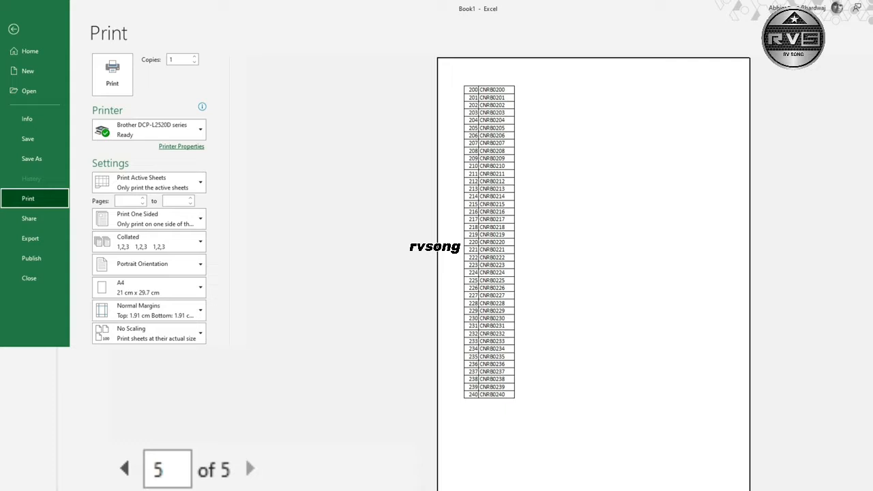
# Leave the print preview and copy the serial number and PAN Card list in cells A1 to B241
pyautogui.click(13, 29)
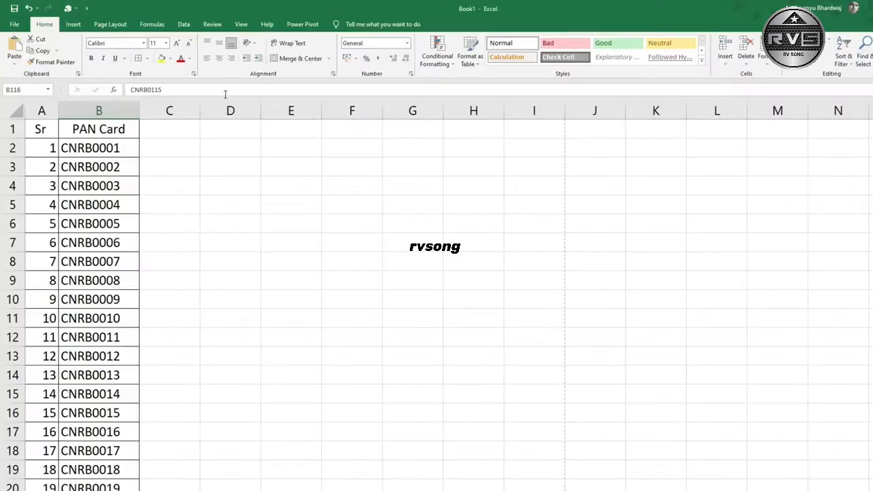
pyautogui.click(39, 127)
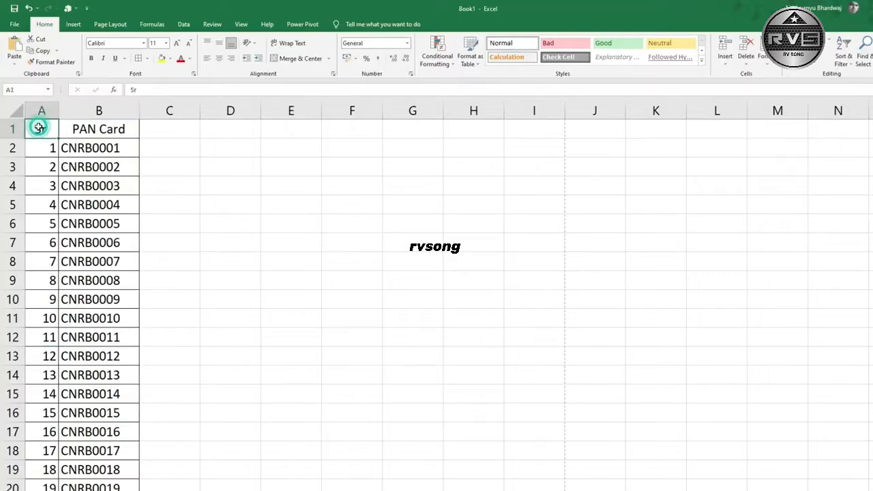
pyautogui.moveTo(39, 127); pyautogui.dragTo(121, 448)
pyautogui.hotkey('ctrl', 'c')
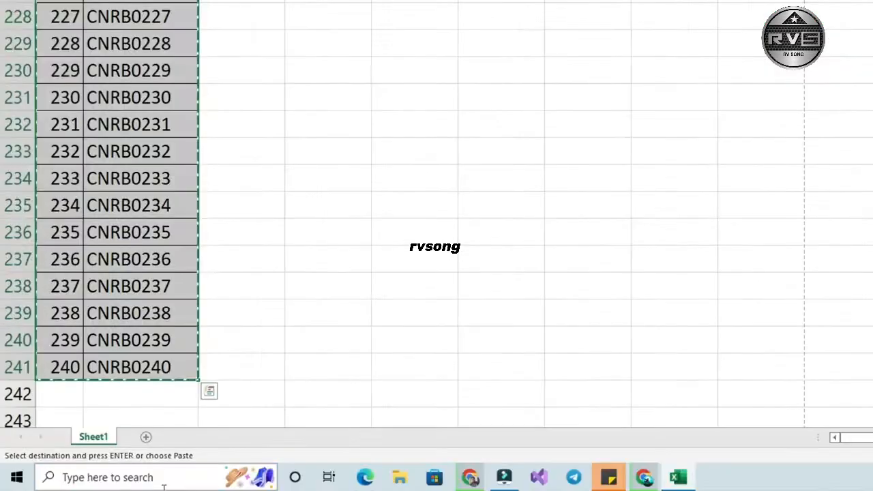
# Create a blank document in Word and set the number of page columns to 5 for the whole document
pyautogui.click(164, 477)
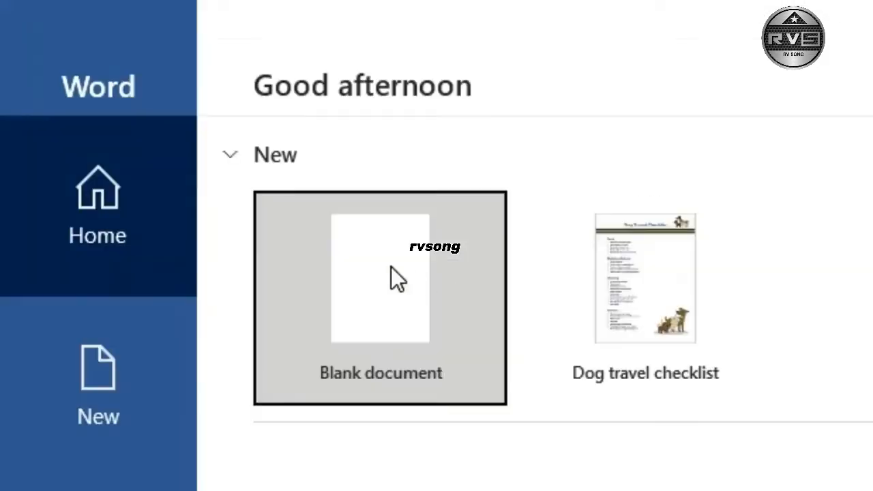
pyautogui.click(391, 267)
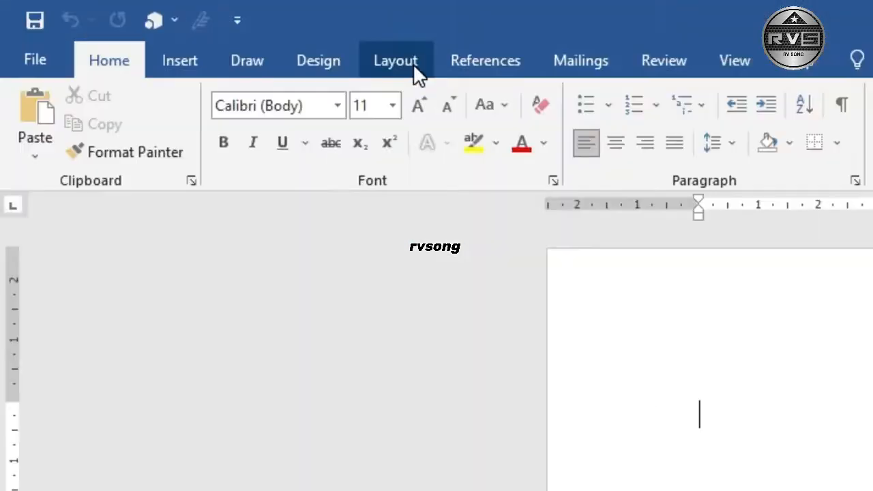
pyautogui.click(399, 68)
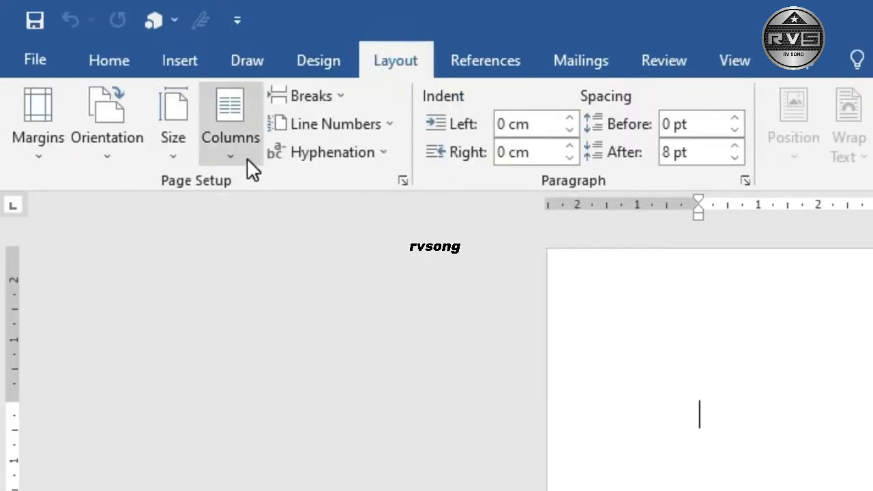
pyautogui.click(248, 164)
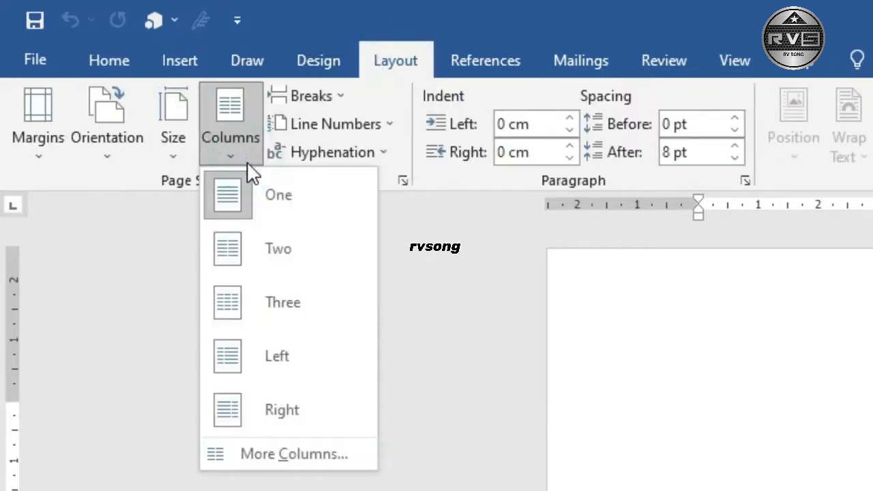
pyautogui.click(272, 456)
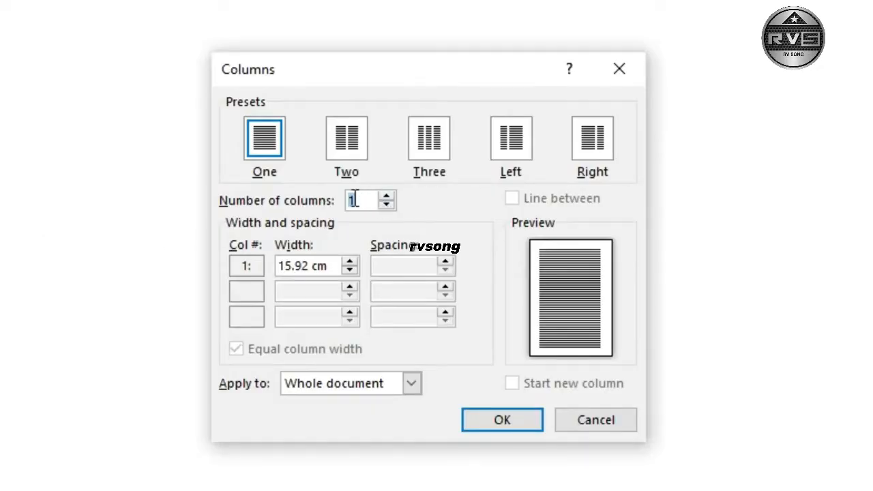
pyautogui.write('5')
# Set the spacing between the equal-width columns to 0.5 cm and apply the column layout
pyautogui.click(324, 265)
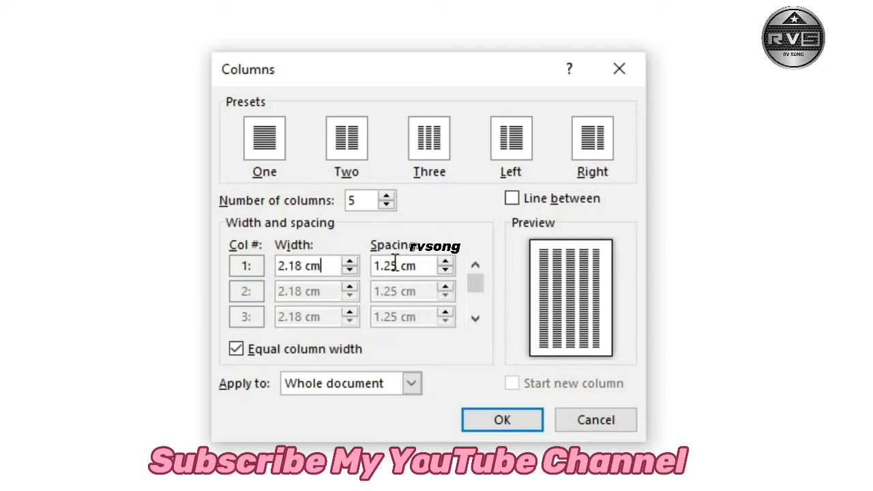
pyautogui.click(444, 271)
pyautogui.click(445, 271)
pyautogui.click(444, 271)
pyautogui.click(444, 271)
pyautogui.click(444, 271)
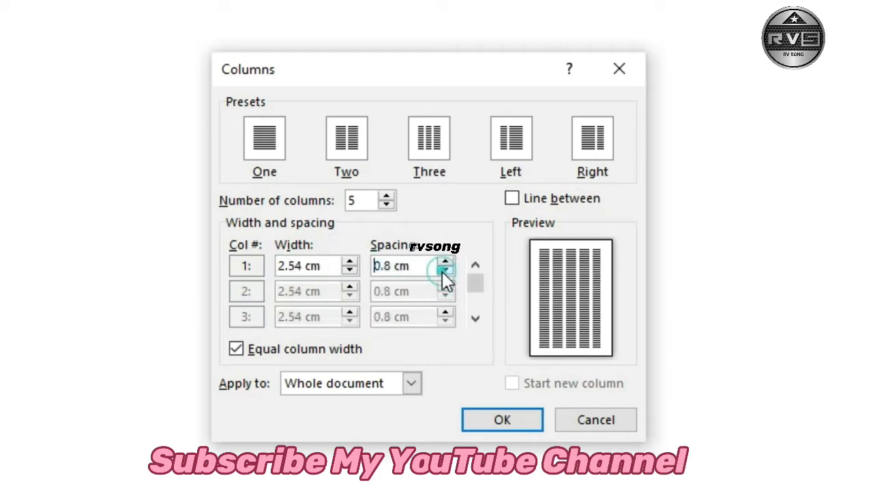
pyautogui.click(445, 270)
pyautogui.click(445, 270)
pyautogui.click(445, 271)
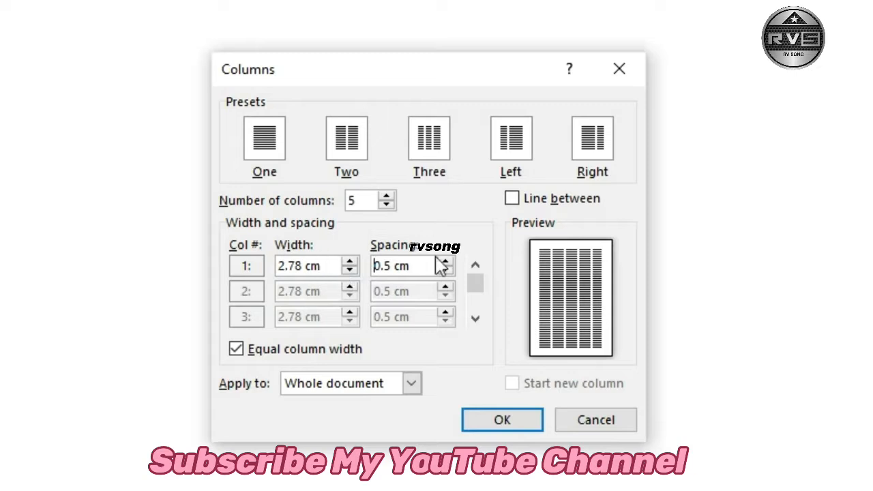
pyautogui.click(510, 427)
pyautogui.click(500, 325)
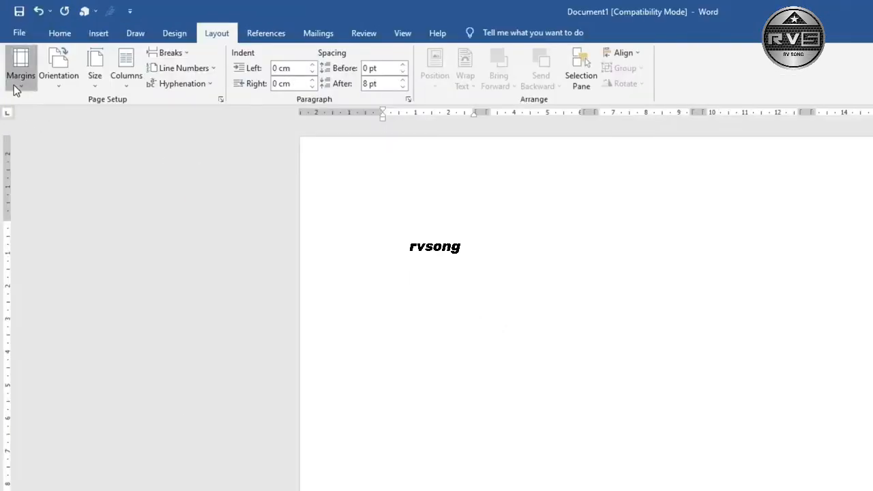
# Apply the Narrow page margins and paste the copied Excel list into the document
pyautogui.click(17, 58)
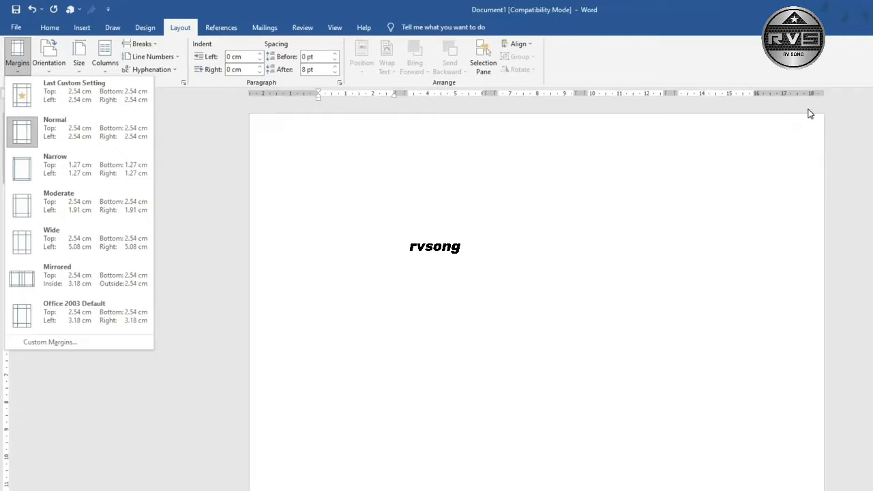
pyautogui.click(86, 164)
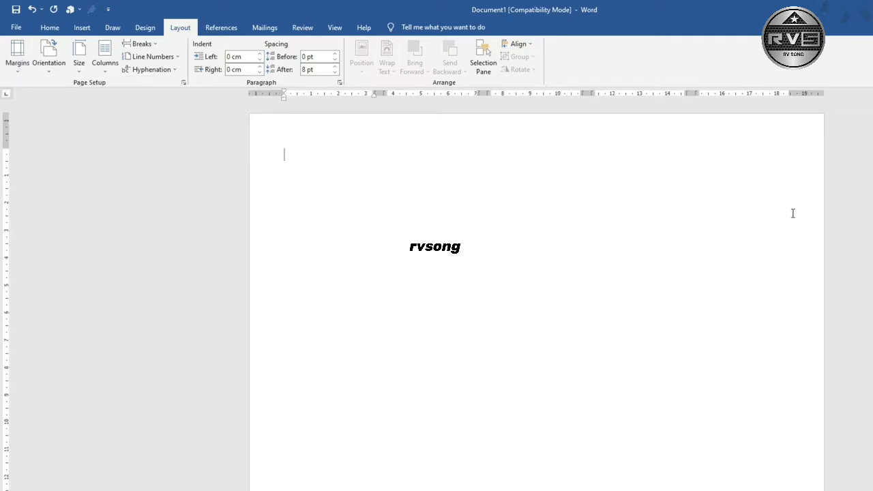
pyautogui.hotkey('ctrl', 'v')
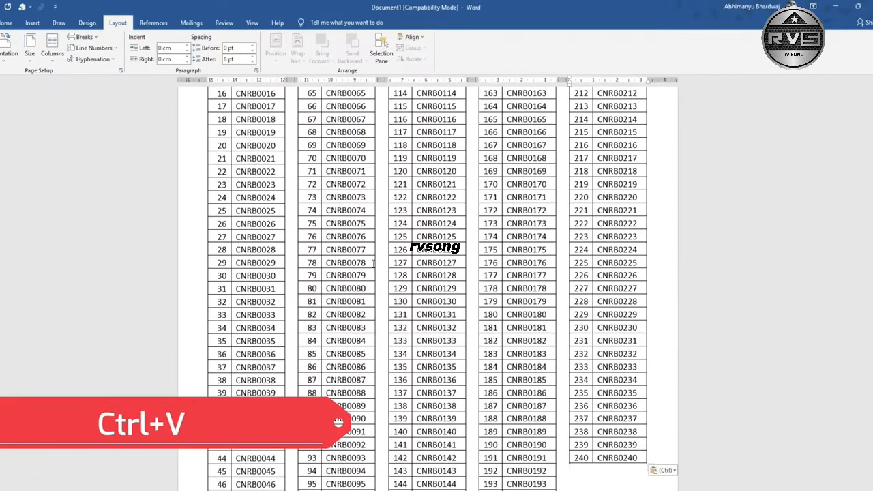
pyautogui.scroll(6, 606, 431)
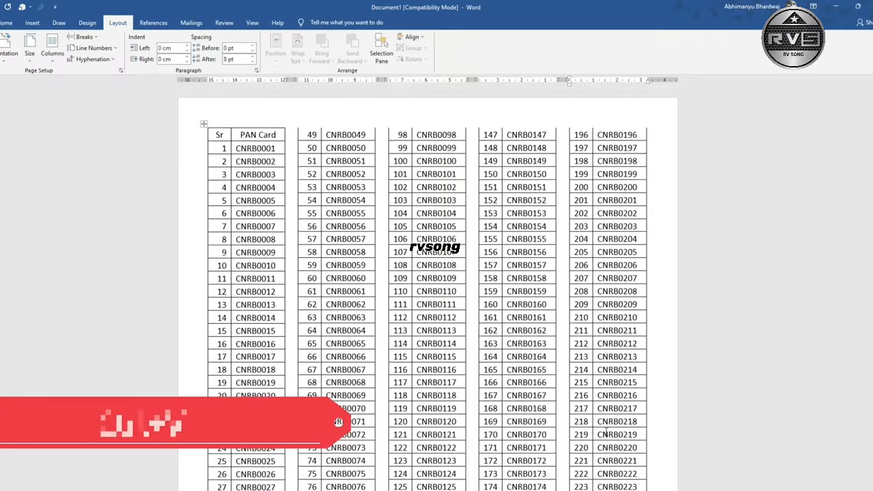
pyautogui.scroll(-6, 606, 431)
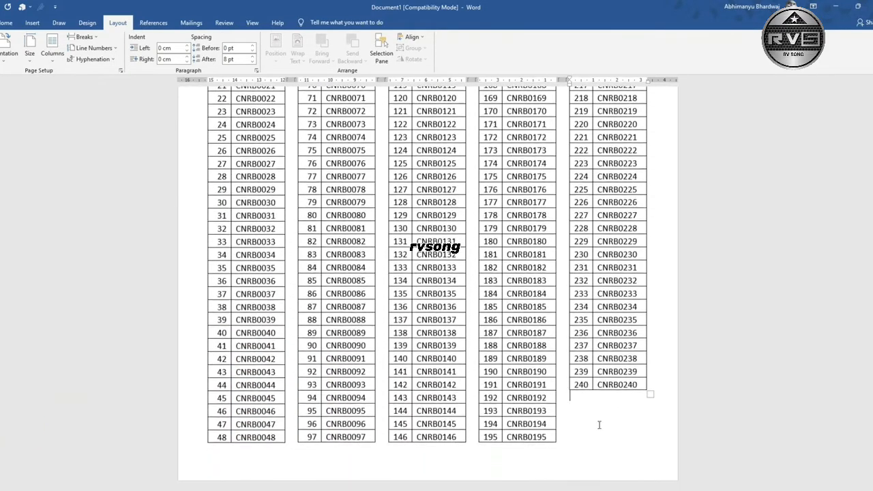
pyautogui.click(718, 385)
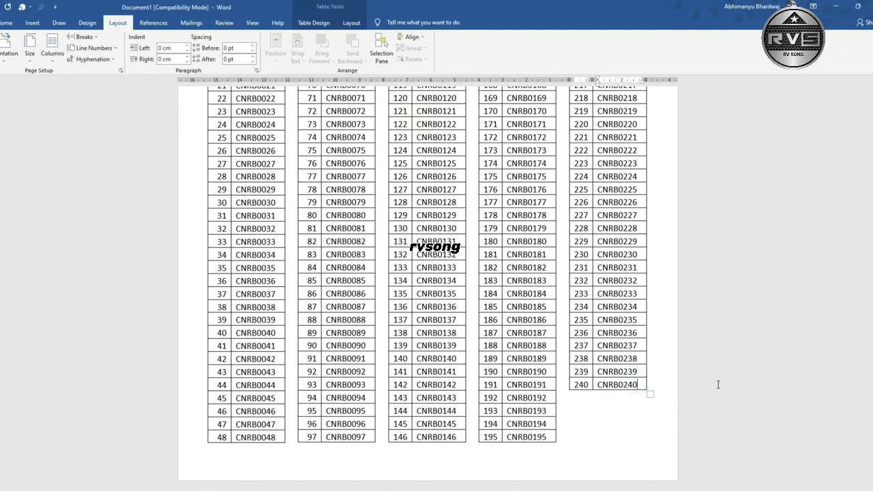
pyautogui.press('Return')
pyautogui.hotkey('ctrl', 'z')
# Select the whole pasted table, apply All Borders to it, and check the borders down the page
pyautogui.scroll(10, 483, 372)
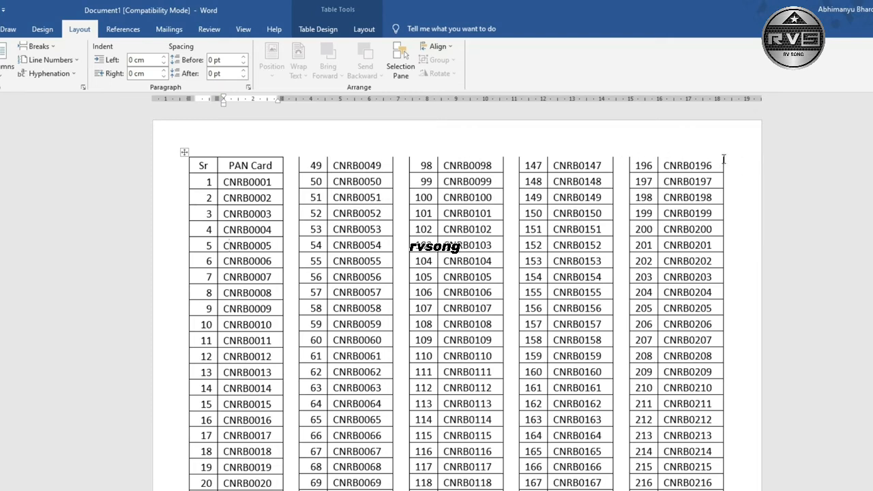
pyautogui.click(185, 152)
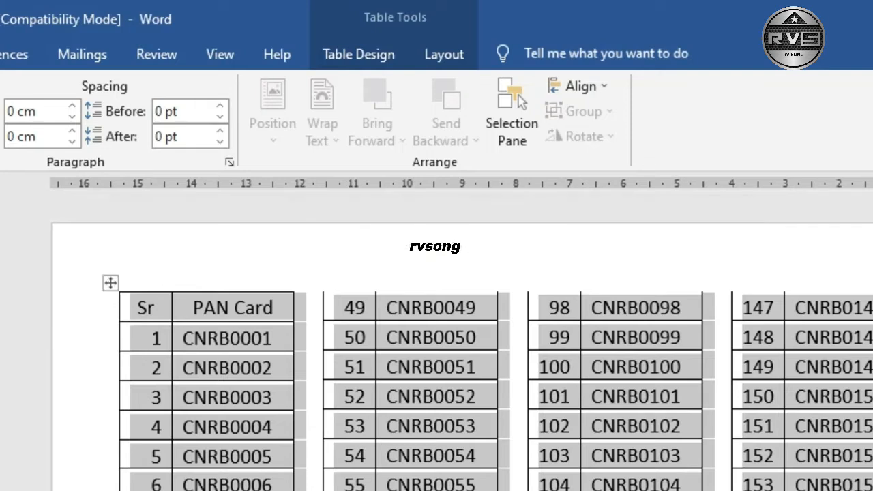
pyautogui.click(80, 45)
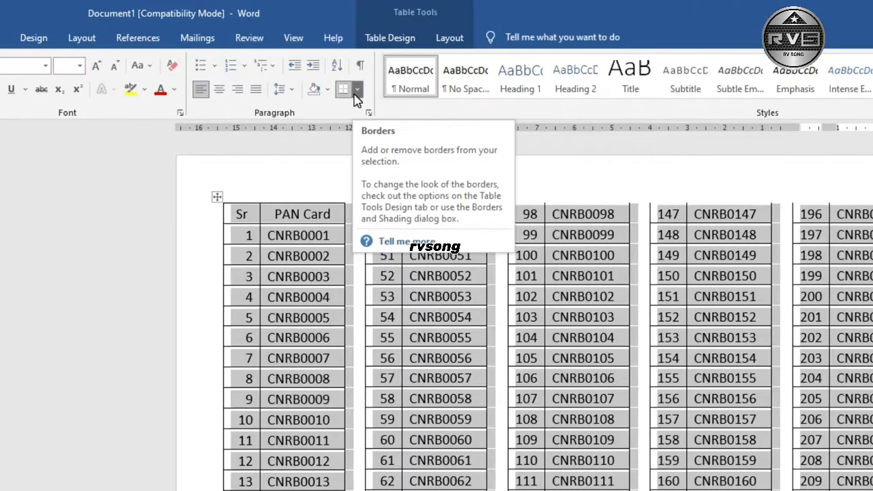
pyautogui.click(673, 116)
pyautogui.click(390, 188)
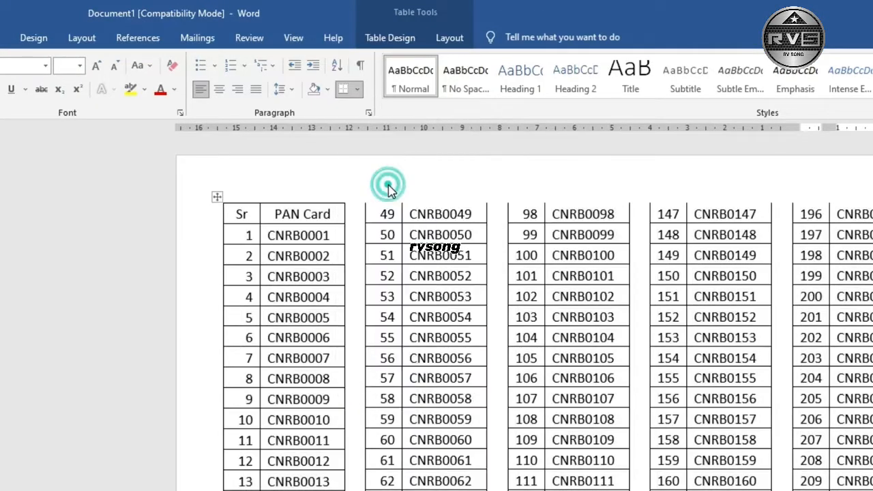
pyautogui.click(356, 91)
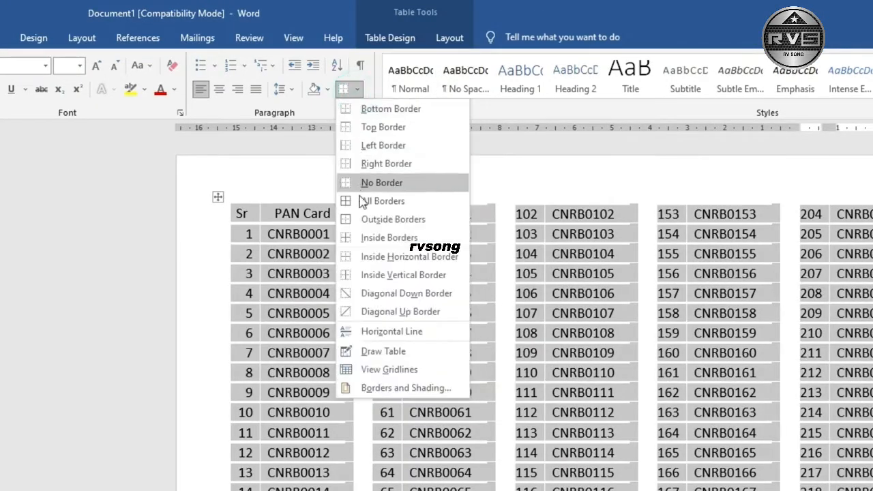
pyautogui.click(359, 198)
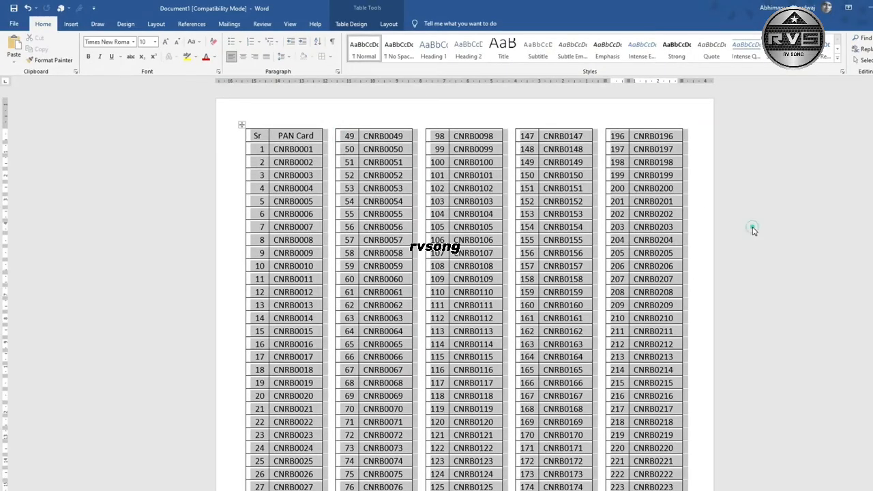
pyautogui.click(754, 231)
pyautogui.scroll(-8, 689, 206)
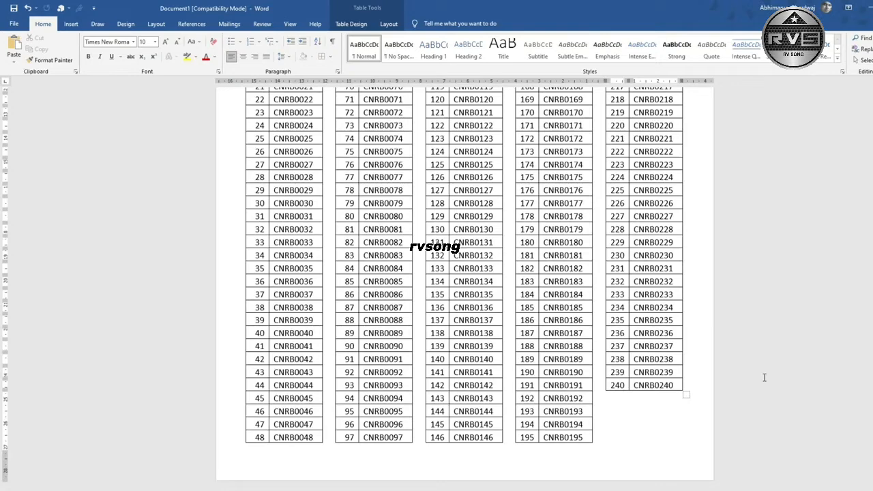
pyautogui.scroll(8, 765, 378)
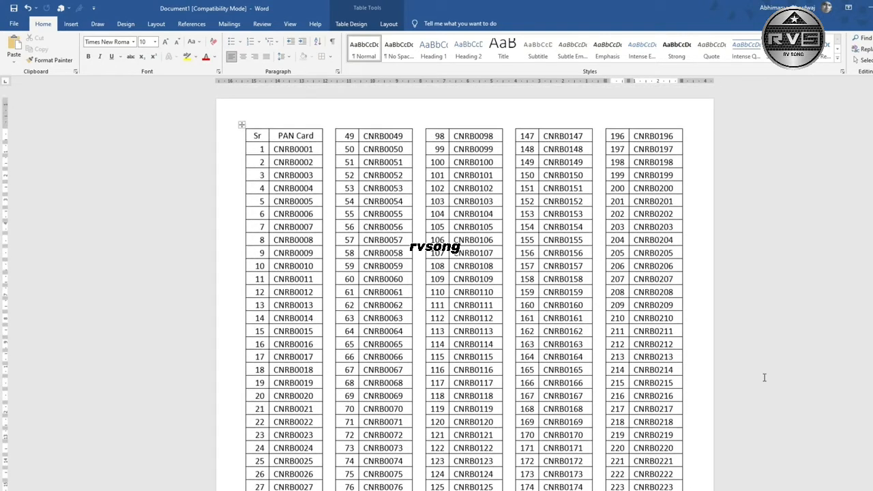
pyautogui.scroll(-8, 765, 378)
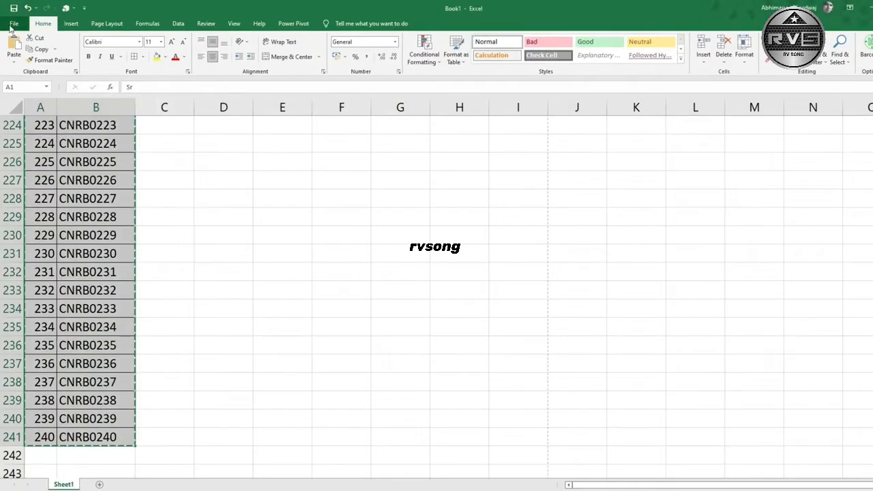
# Switch to the Excel workbook and view the PAN Card list's print preview
pyautogui.click(14, 26)
pyautogui.click(31, 197)
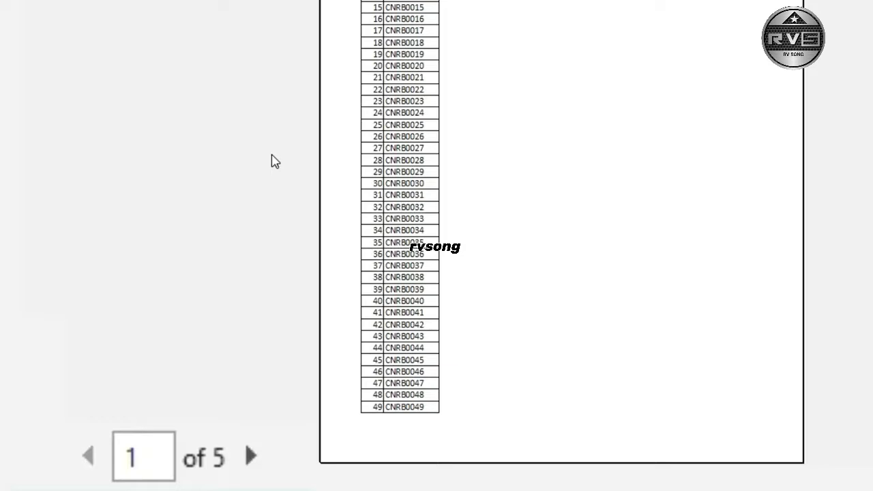
pyautogui.scroll(-4, 507, 144)
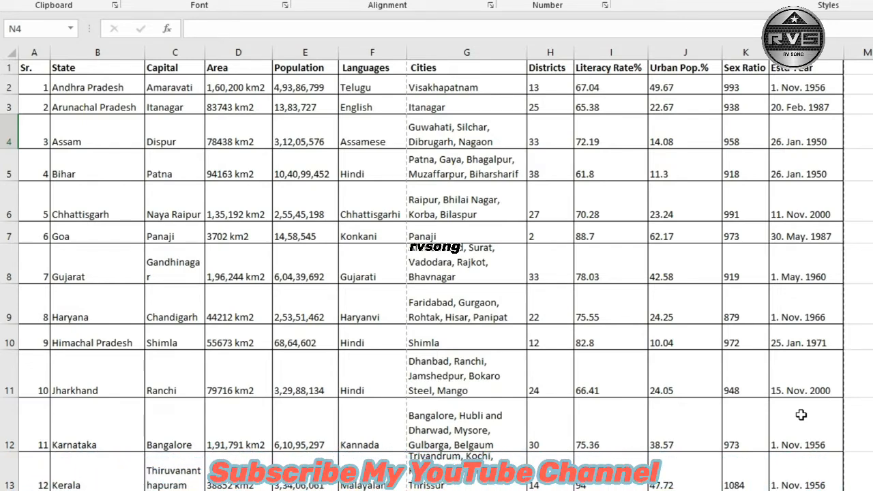
# Look over the Indian states worksheet and page through its print preview
pyautogui.scroll(-10, 385, 325)
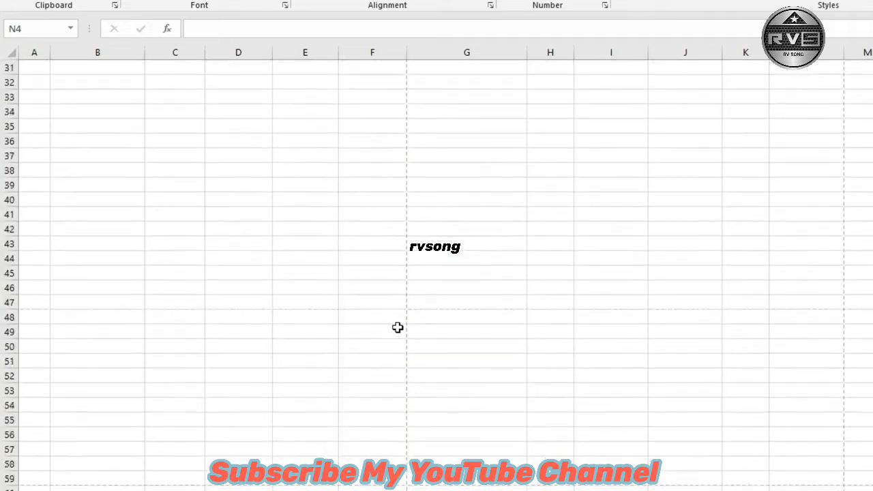
pyautogui.scroll(4, 398, 328)
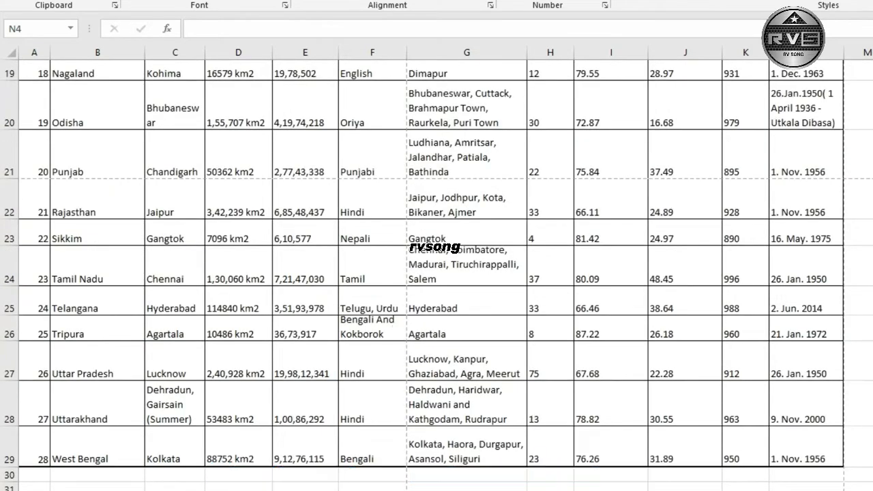
pyautogui.scroll(6, 437, 273)
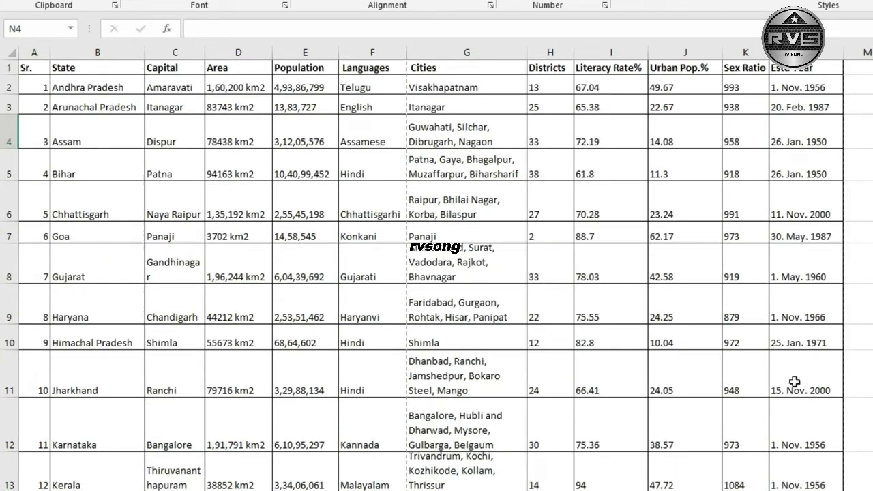
pyautogui.click(19, 2)
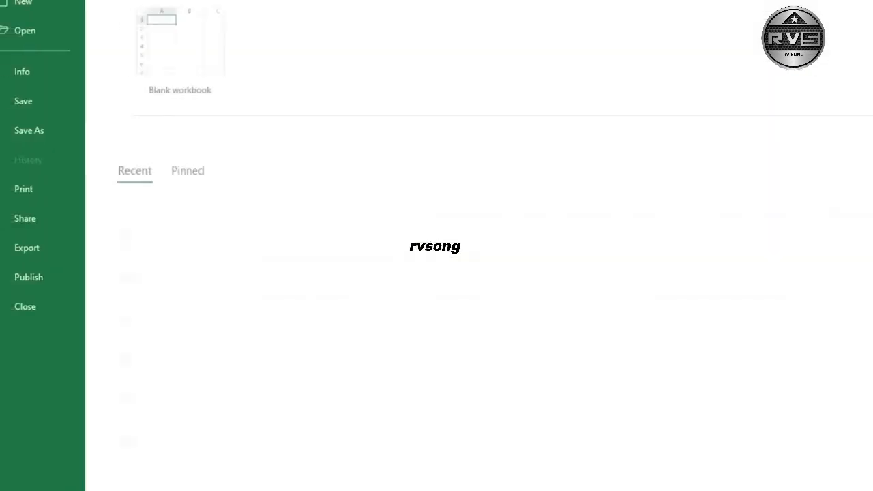
pyautogui.click(62, 189)
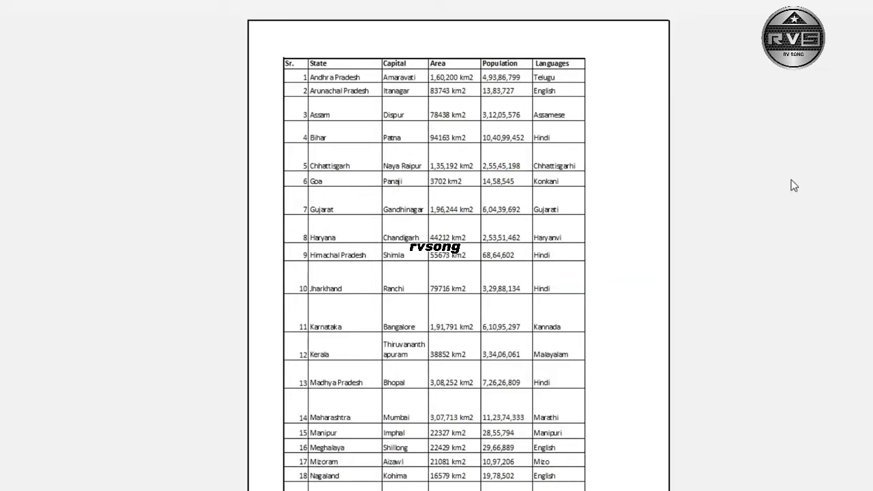
pyautogui.scroll(-3, 706, 242)
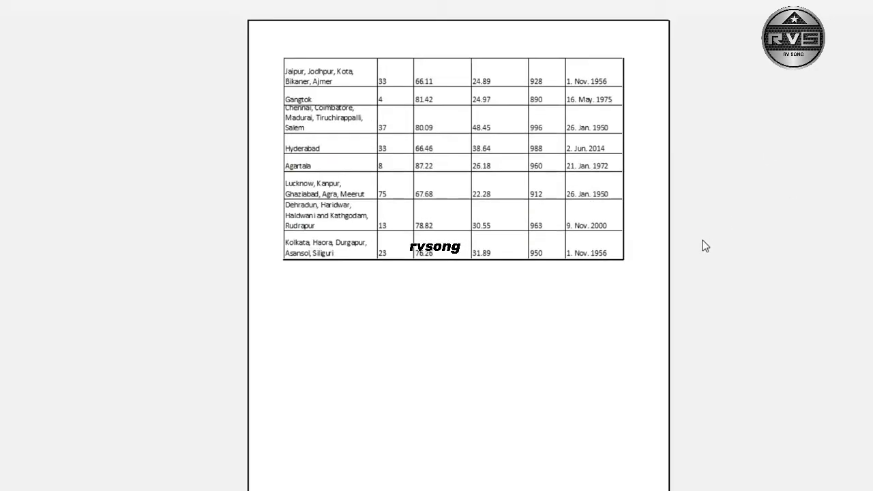
# Page back and forth through the portrait print preview of the states list, and check where its page breaks fall on the worksheet
pyautogui.scroll(2, 564, 269)
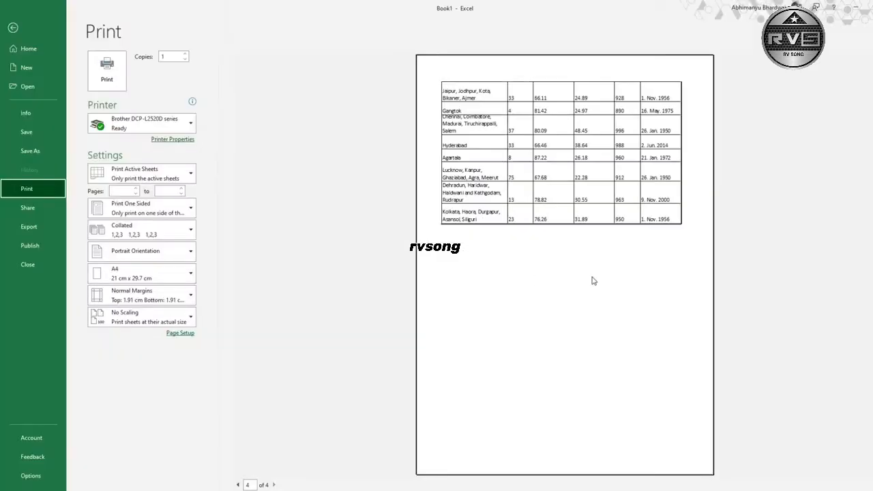
pyautogui.scroll(1, 593, 280)
pyautogui.scroll(-1, 593, 283)
pyautogui.scroll(2, 593, 282)
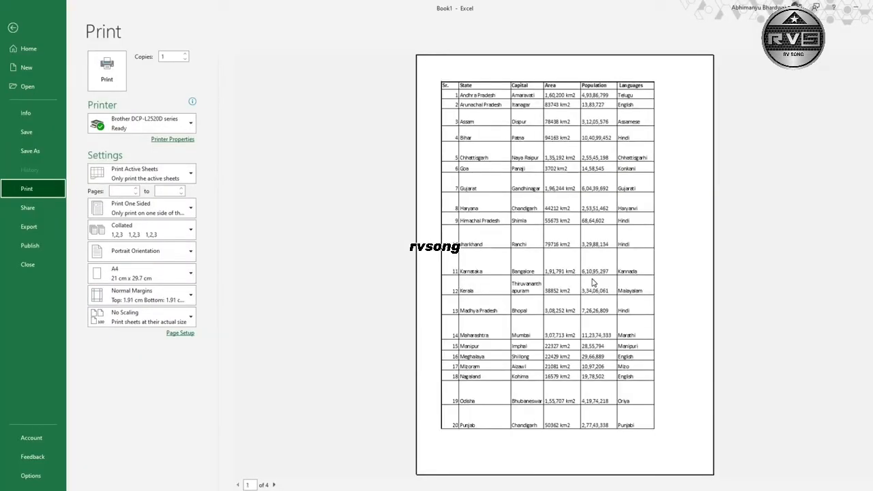
pyautogui.scroll(-1, 499, 238)
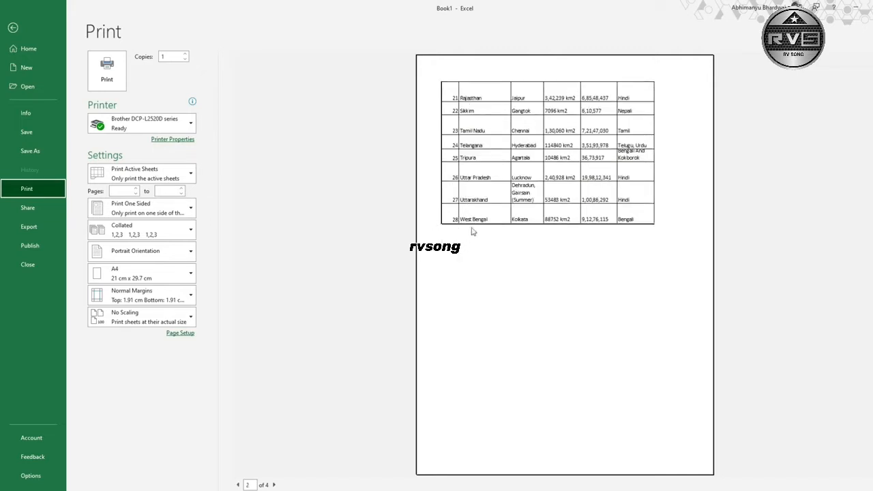
pyautogui.scroll(-1, 464, 233)
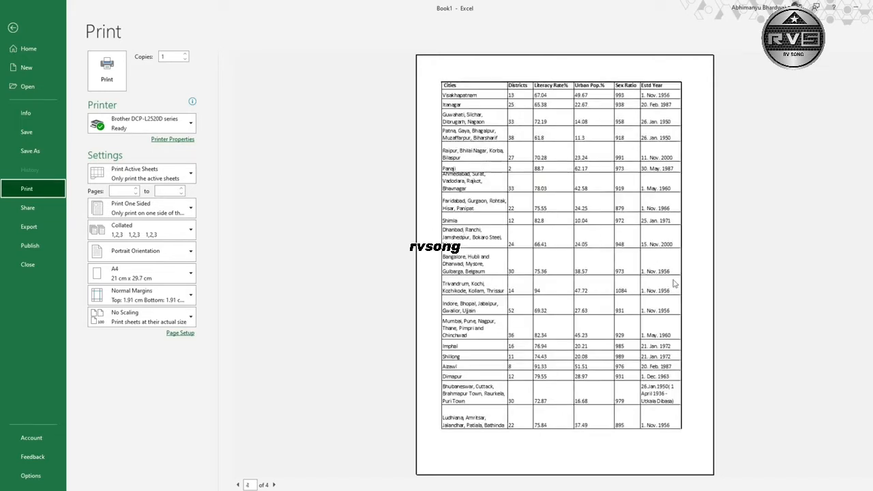
pyautogui.scroll(-1, 675, 287)
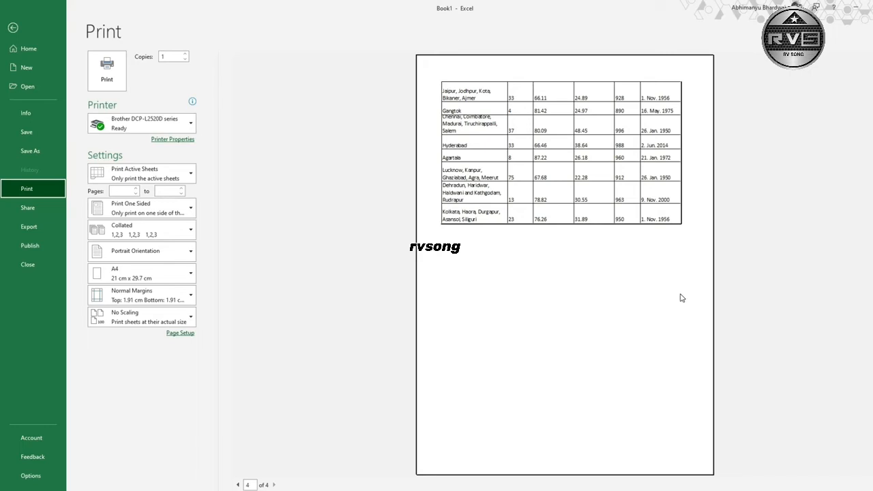
pyautogui.press('Escape')
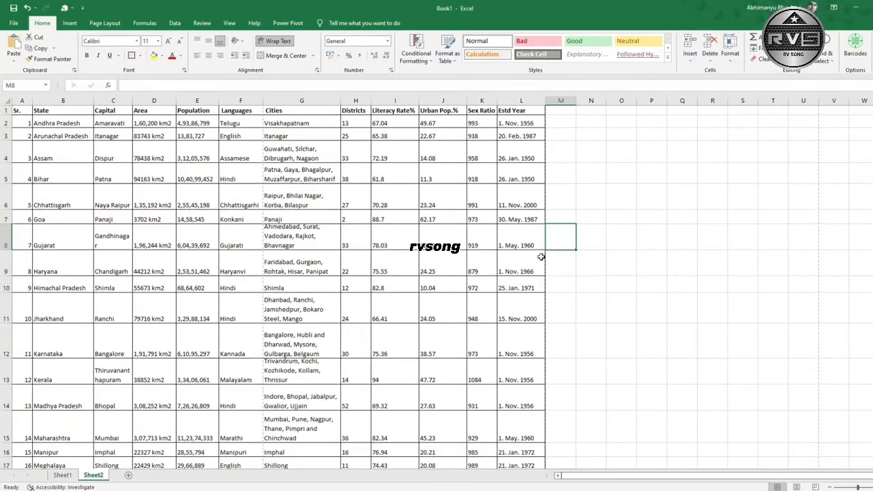
pyautogui.scroll(-6, 494, 292)
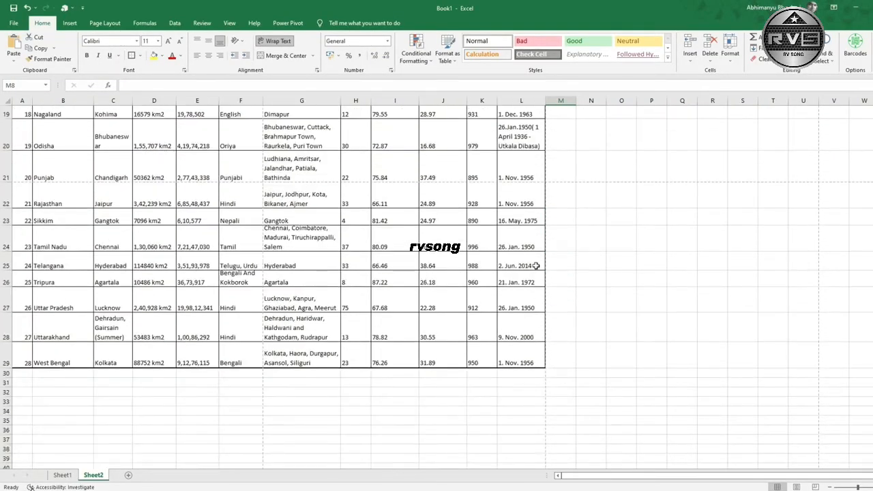
# Set the states worksheet to print in Landscape Orientation
pyautogui.click(14, 22)
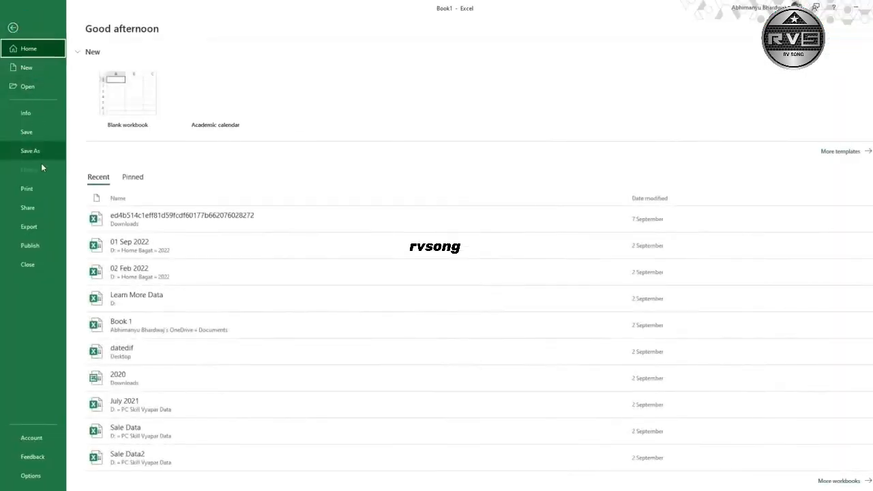
pyautogui.click(36, 186)
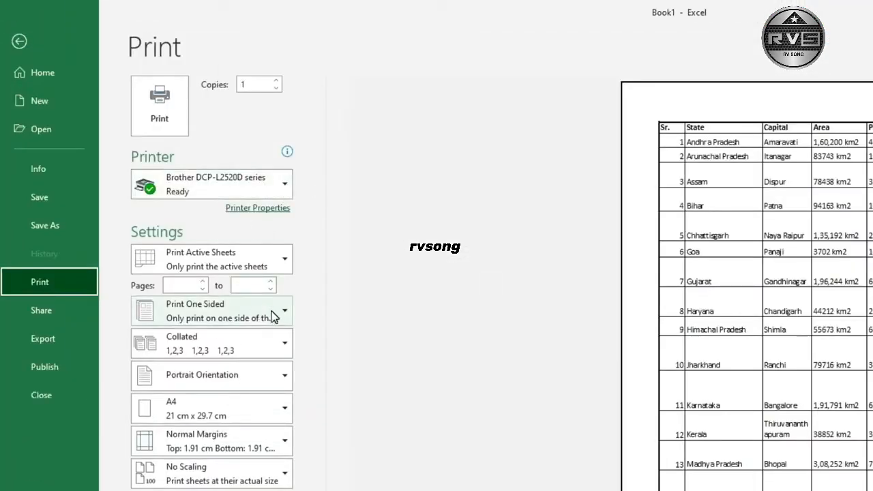
pyautogui.click(272, 380)
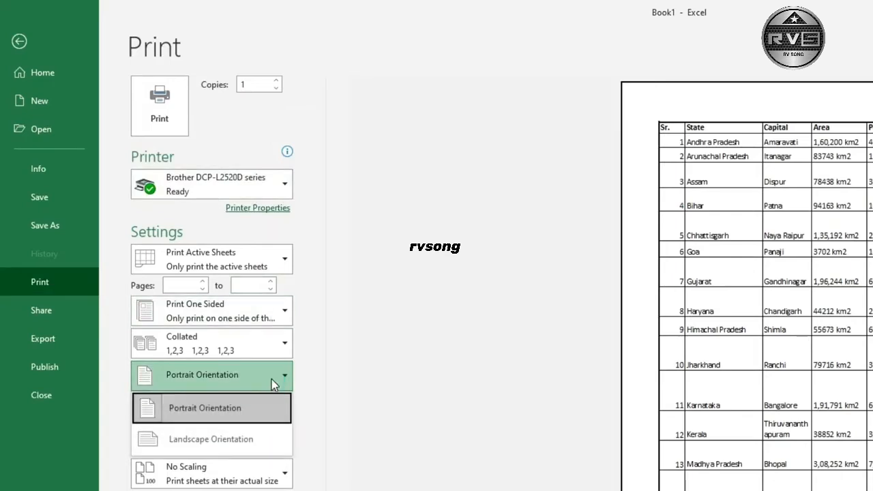
pyautogui.click(265, 440)
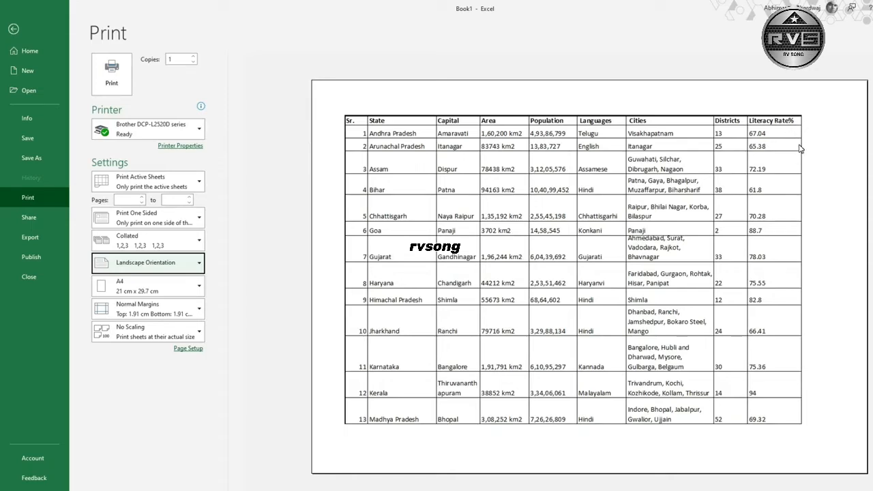
# Check the columns from Urban Pop.% to Estd Year against the worksheet's page break and slightly narrow the Districts and Literacy Rate% columns
pyautogui.click(13, 28)
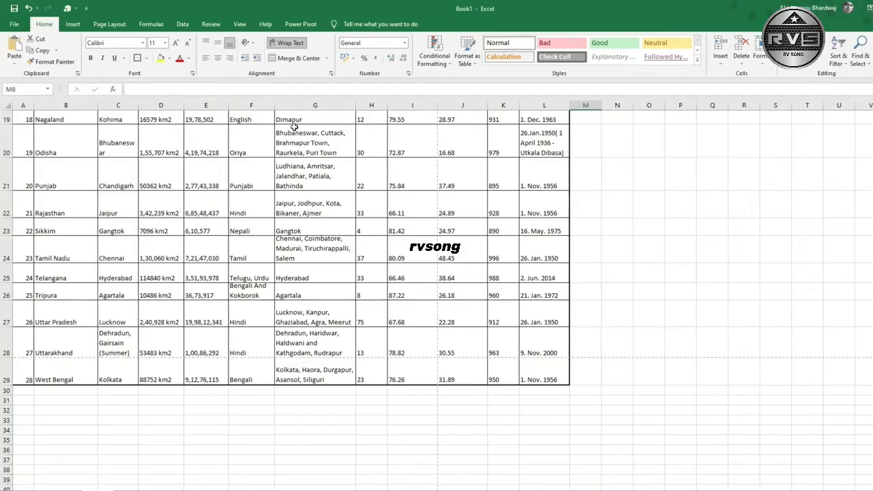
pyautogui.scroll(6, 645, 229)
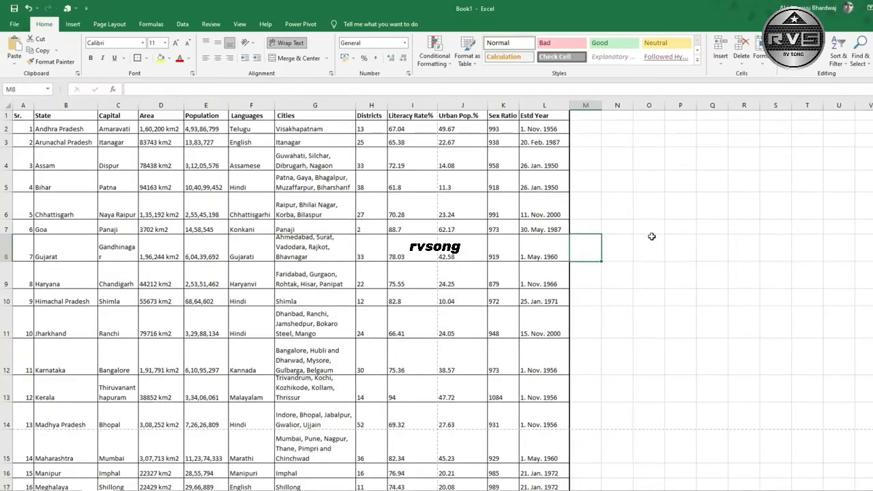
pyautogui.click(453, 116)
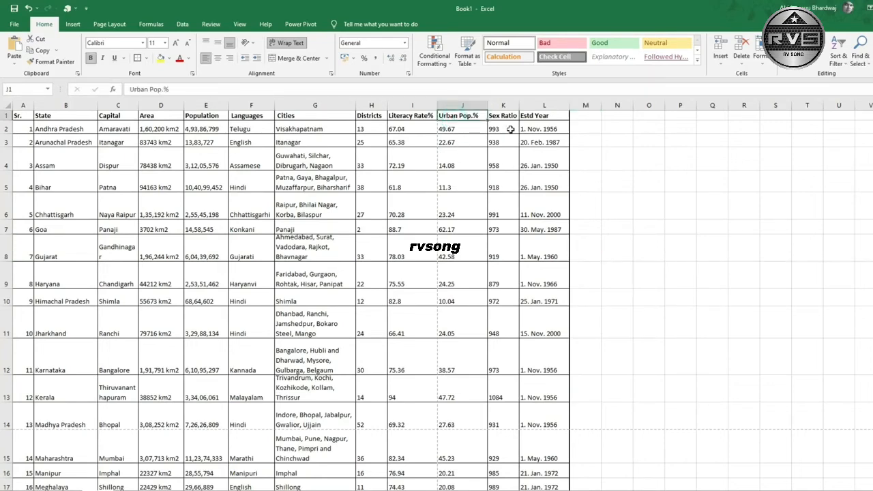
pyautogui.click(554, 116)
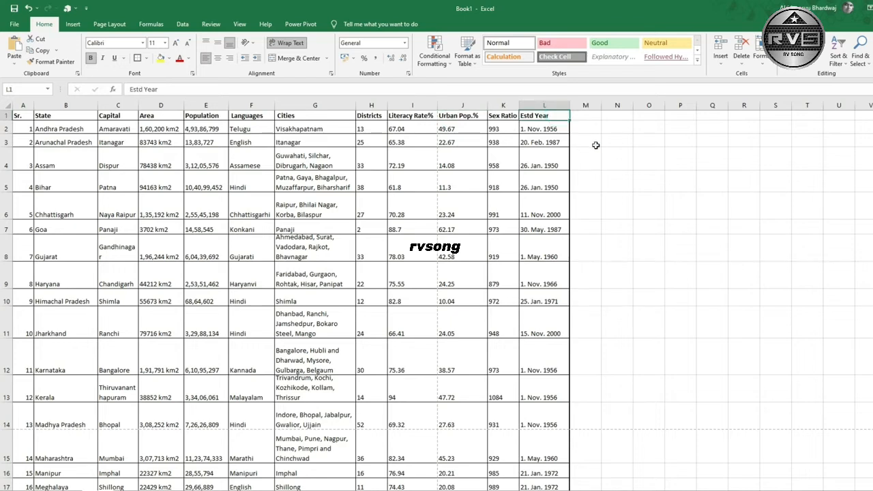
pyautogui.moveTo(388, 106); pyautogui.dragTo(432, 106)
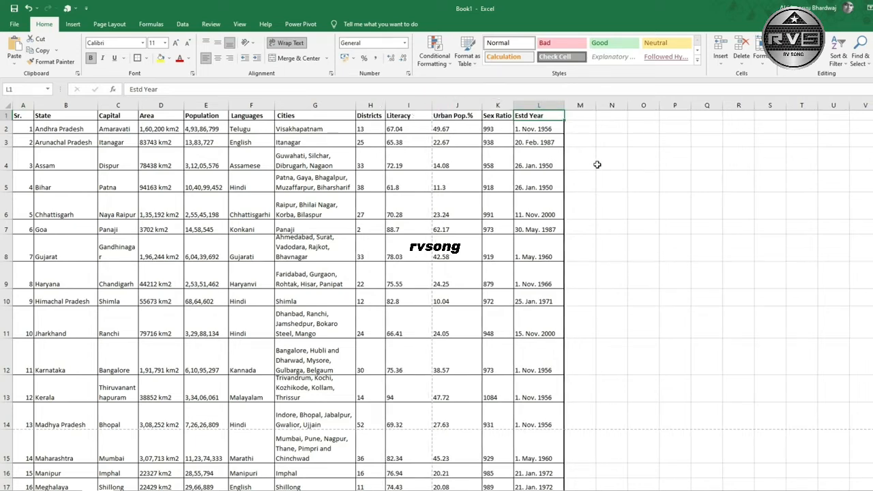
# Scale the states worksheet's printout to fit 1 page wide by 2 tall, and check both pages in the print preview
pyautogui.click(14, 26)
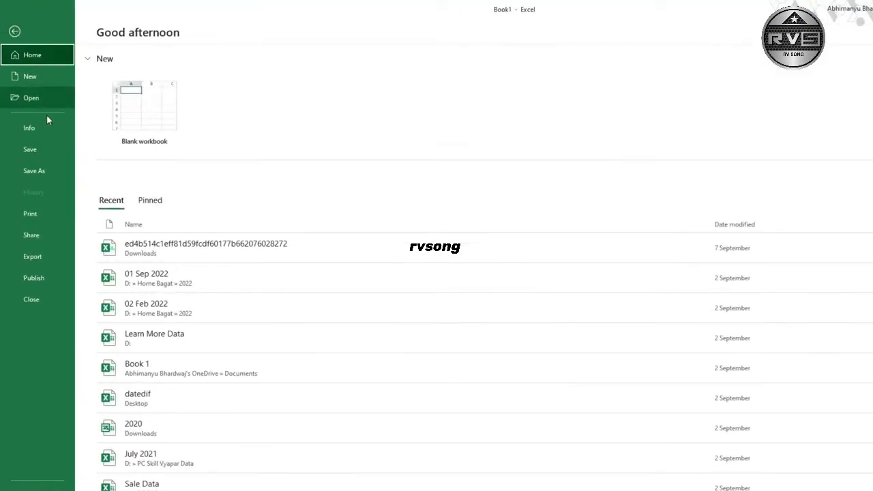
pyautogui.click(43, 216)
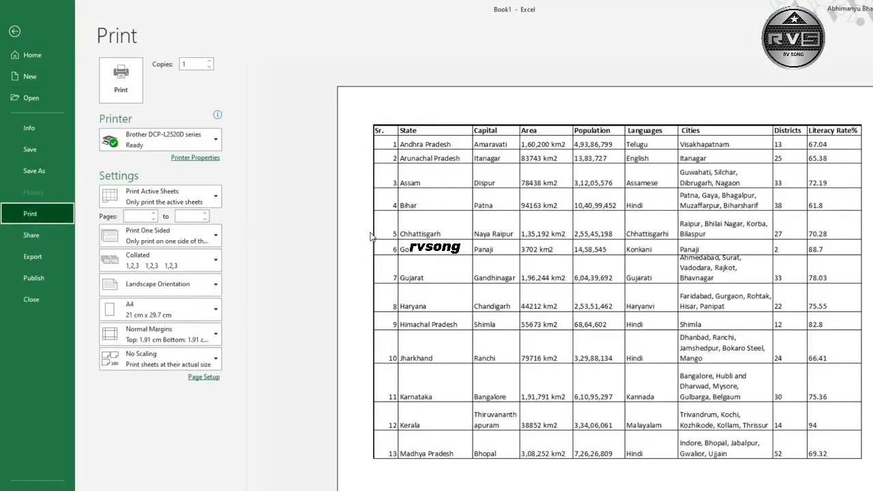
pyautogui.click(209, 380)
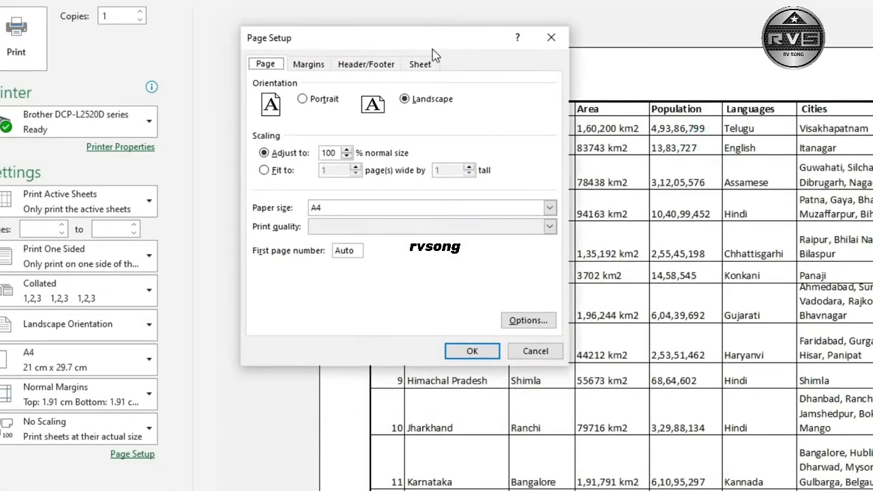
pyautogui.moveTo(431, 52); pyautogui.dragTo(248, 56)
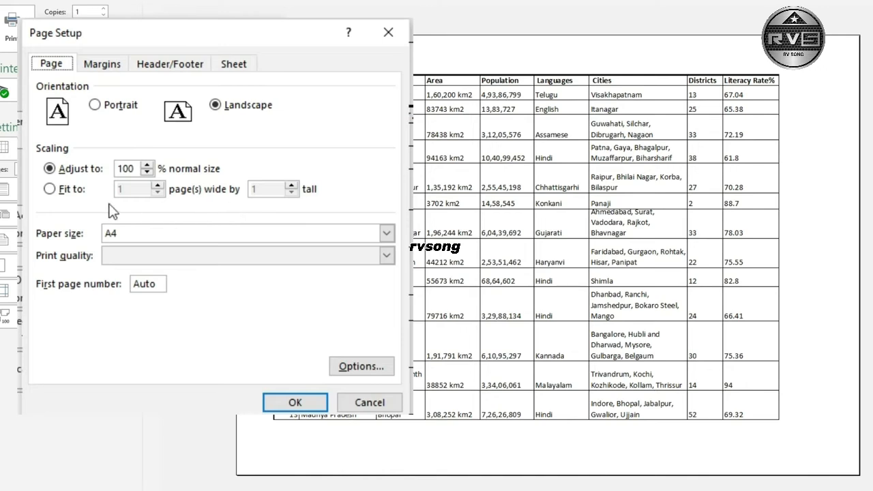
pyautogui.click(49, 191)
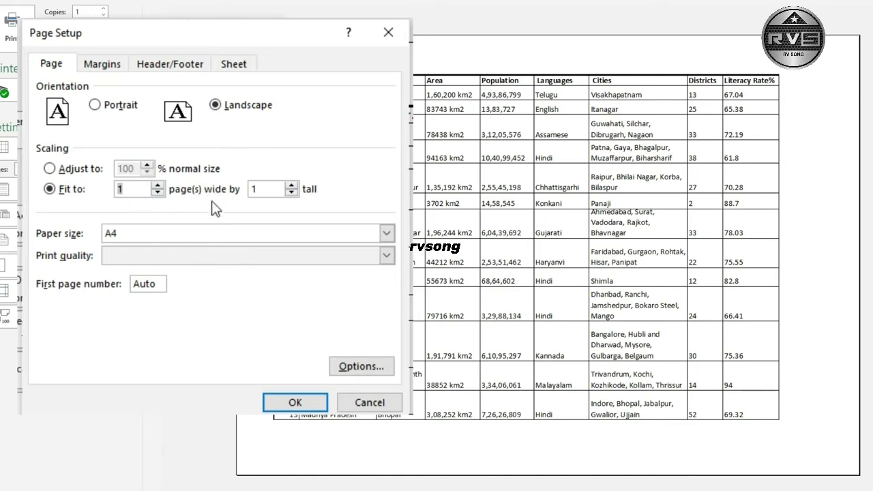
pyautogui.click(293, 185)
pyautogui.click(306, 407)
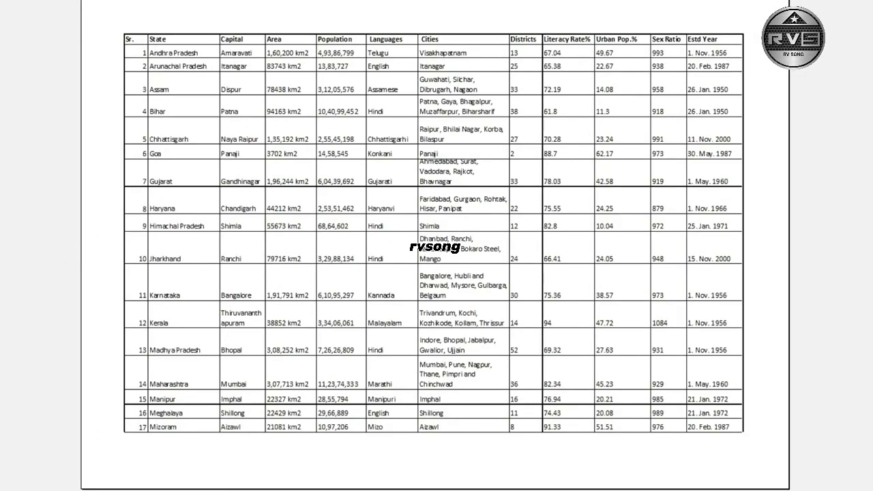
pyautogui.press('pagedown')
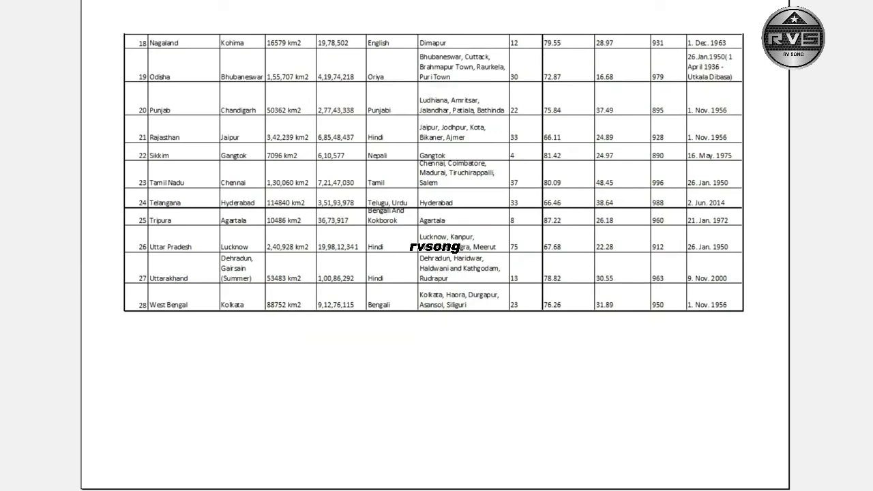
pyautogui.press('pageup')
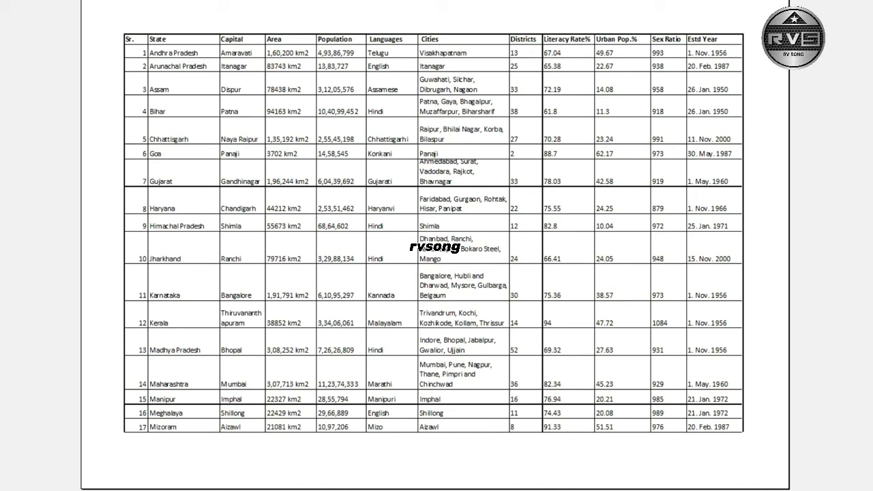
pyautogui.press('pagedown')
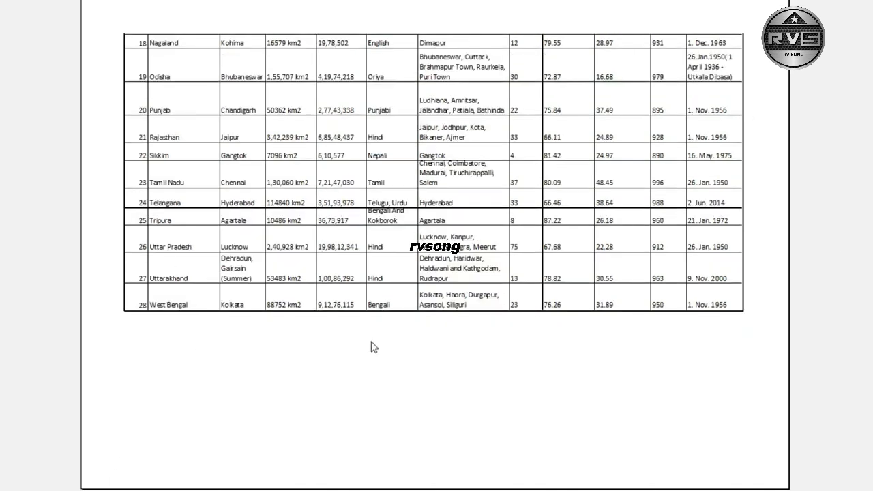